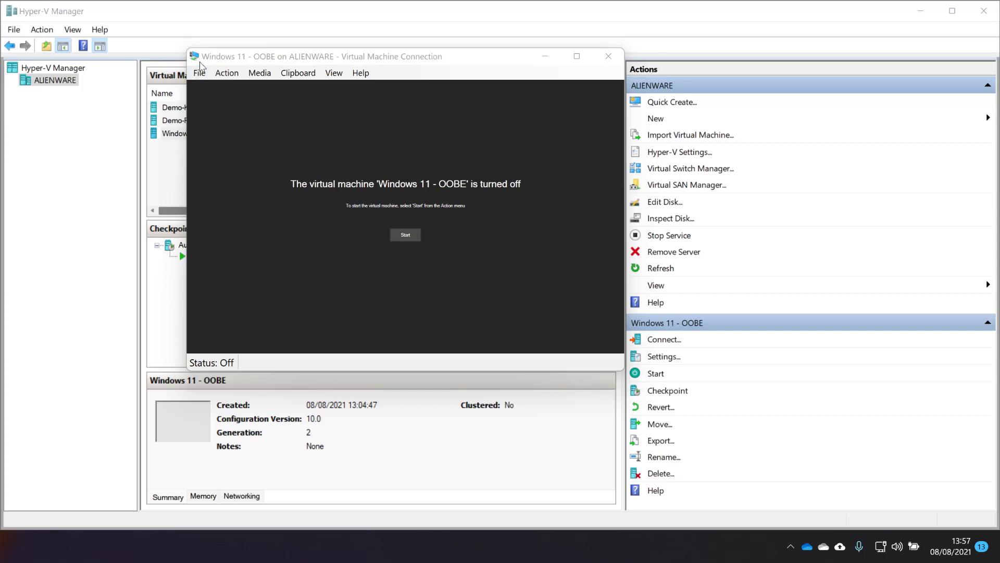
# Start the Windows 11 - OOBE VM and continue from its automatic checkpoint
pyautogui.click(411, 237)
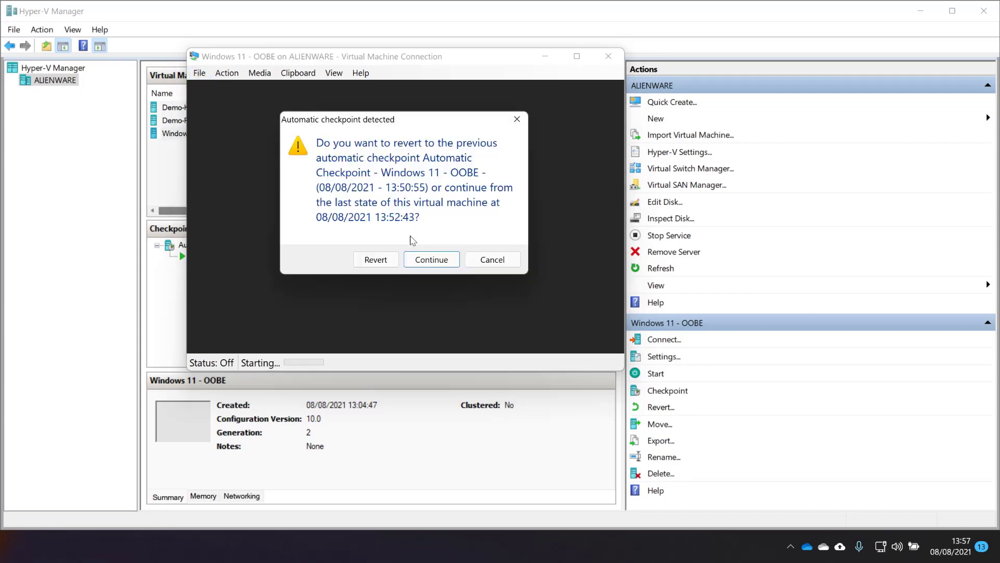
pyautogui.click(442, 262)
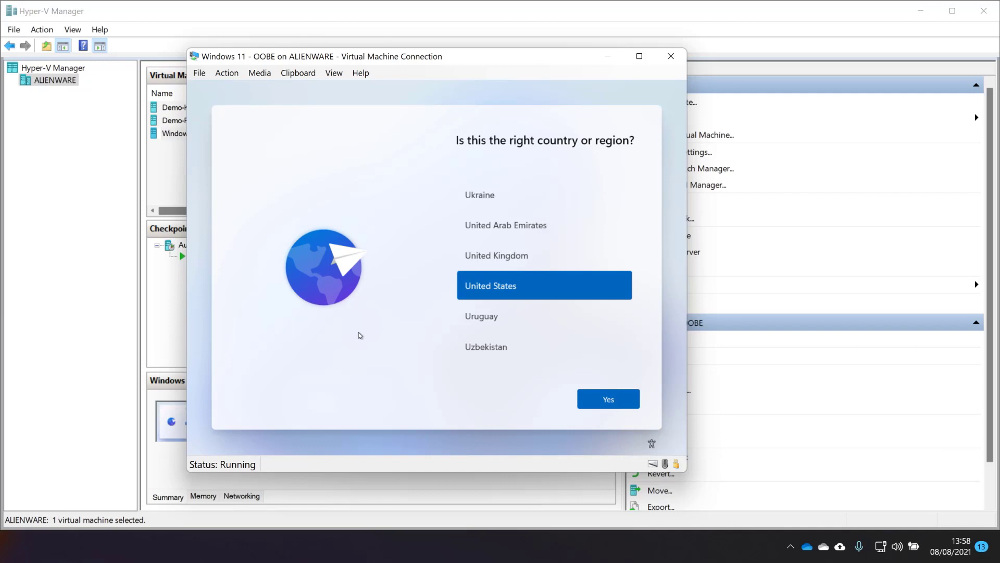
# Open an elevated Administrator Command Prompt over the OOBE setup screen, approving the UAC prompt
pyautogui.press('Return')
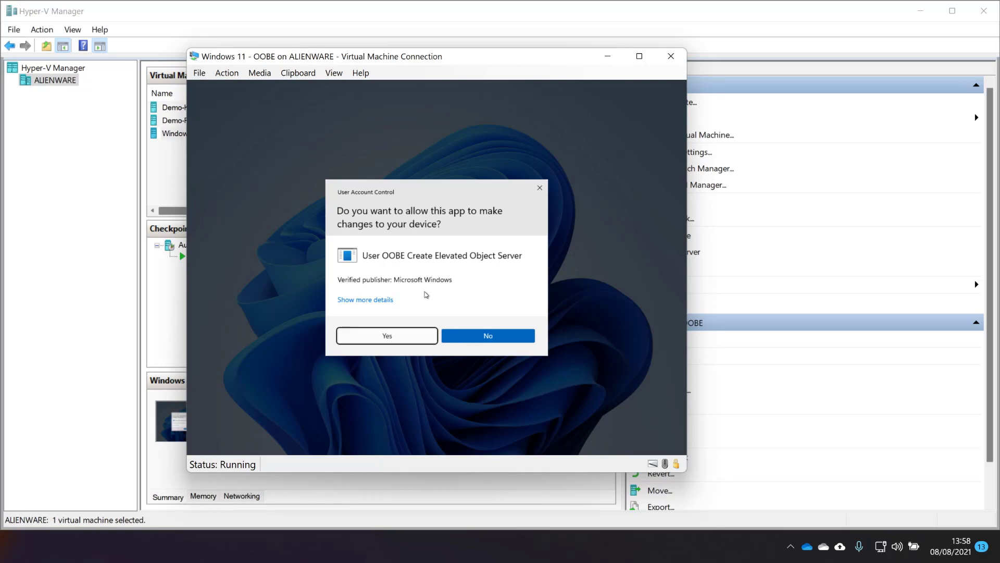
pyautogui.click(387, 301)
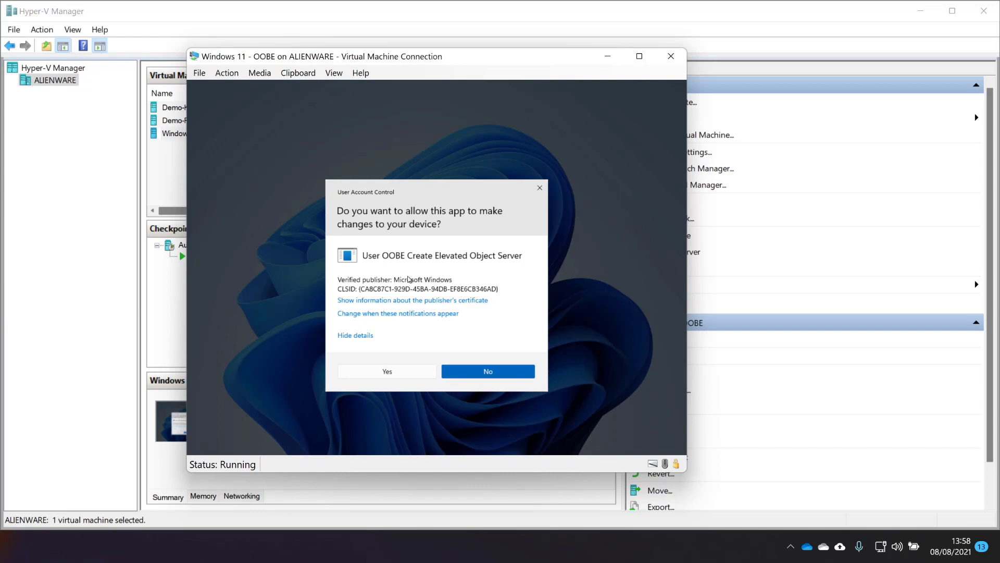
pyautogui.click(409, 371)
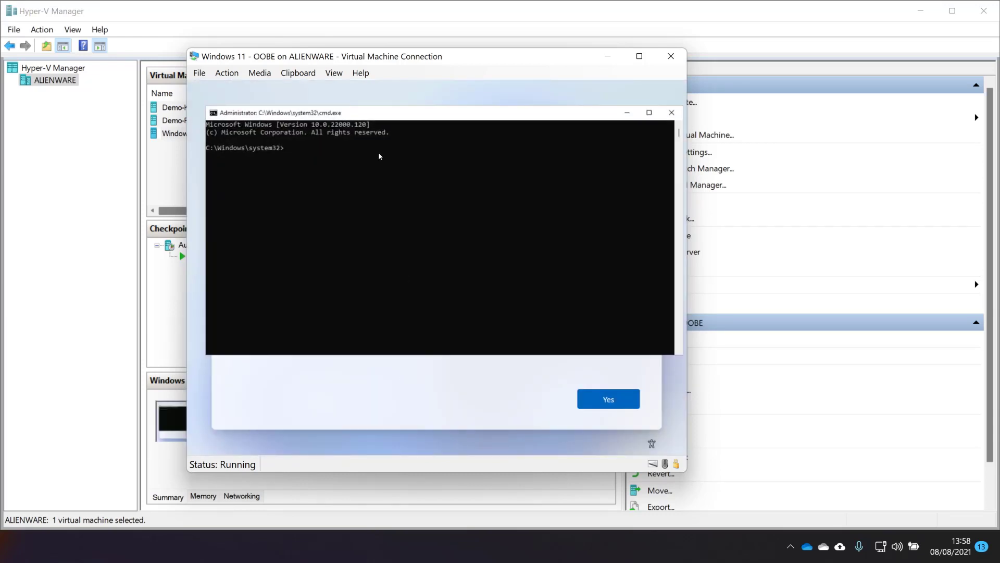
# Launch PowerShell and install the Get-WindowsAutoPilotInfo script, answering y to the PATH and repository prompts
pyautogui.write('powershell')
pyautogui.press('Return')
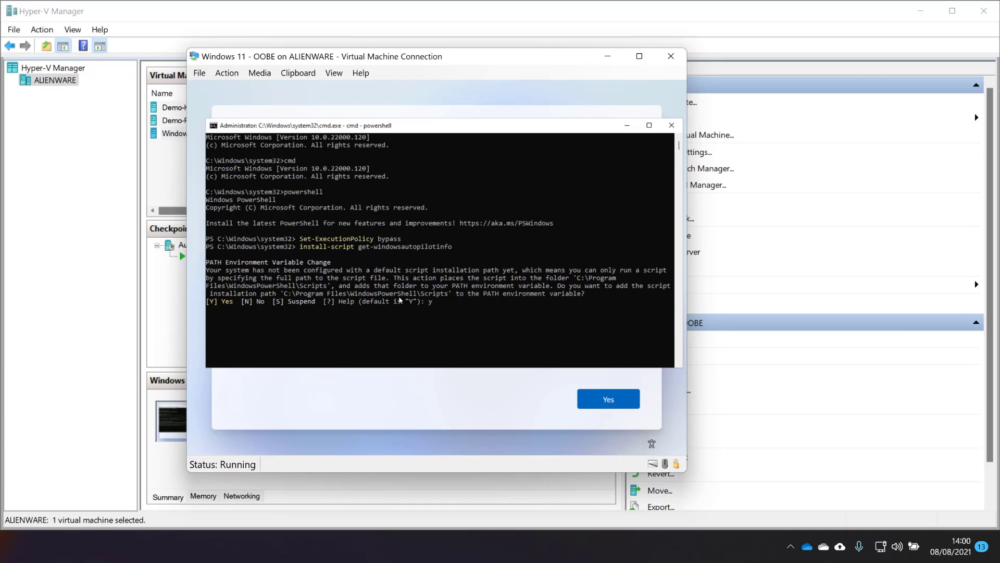
pyautogui.write('y')
pyautogui.press('Return')
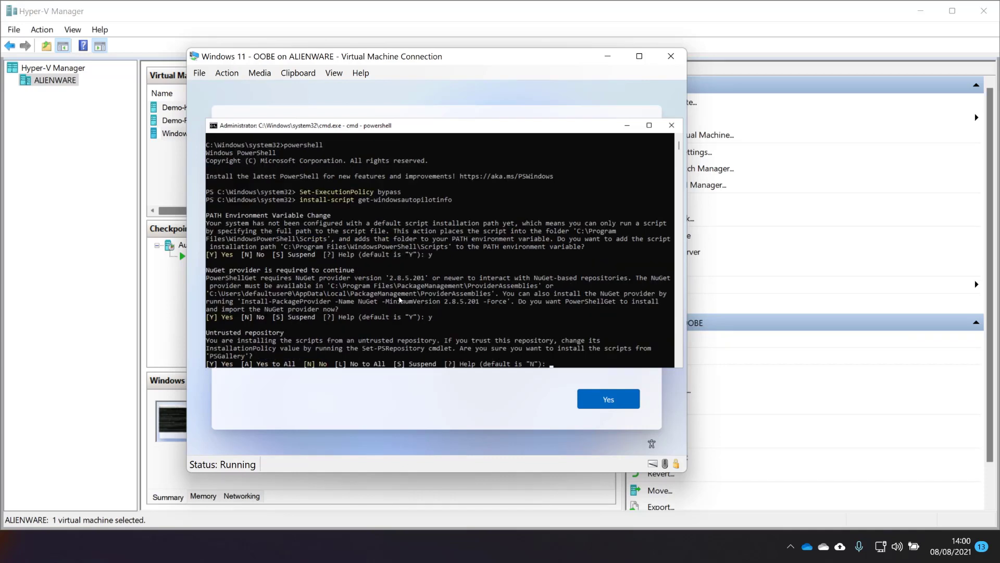
pyautogui.write('y')
pyautogui.press('Return')
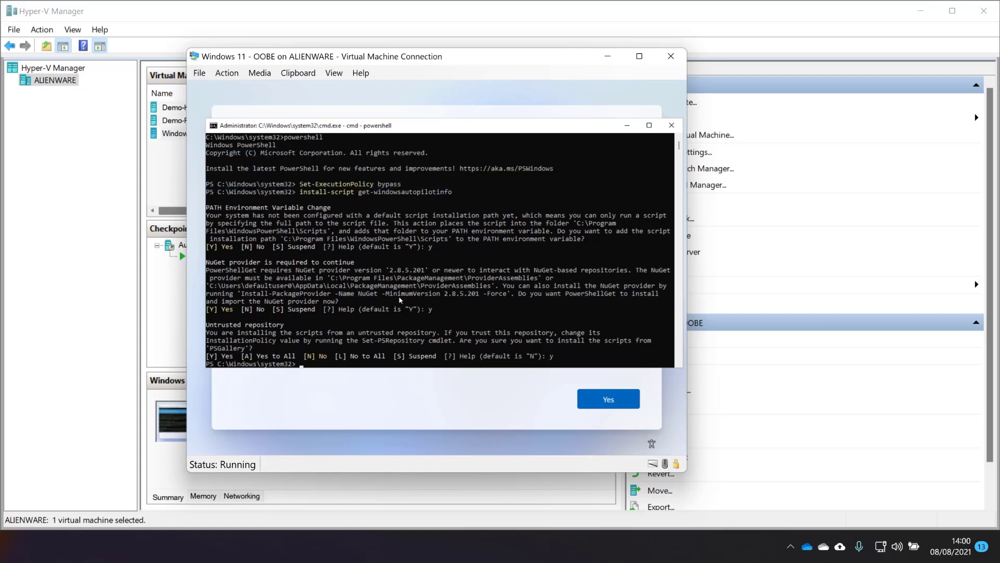
# Run Get-WindowsAutoPilotInfo.ps1 with the -online switch
pyautogui.write('get-windowsaut')
pyautogui.press('Tab')
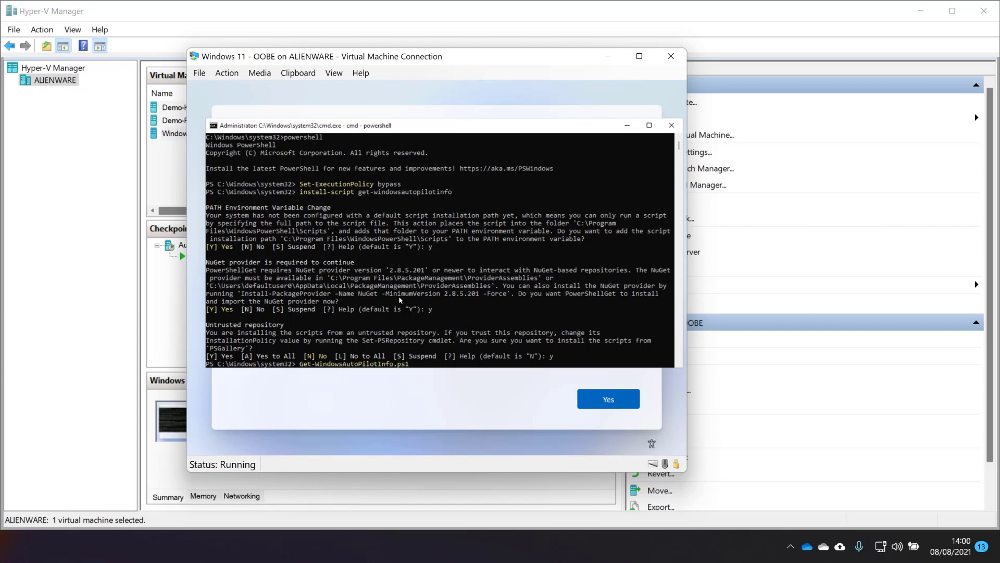
pyautogui.write('-online')
pyautogui.press('Return')
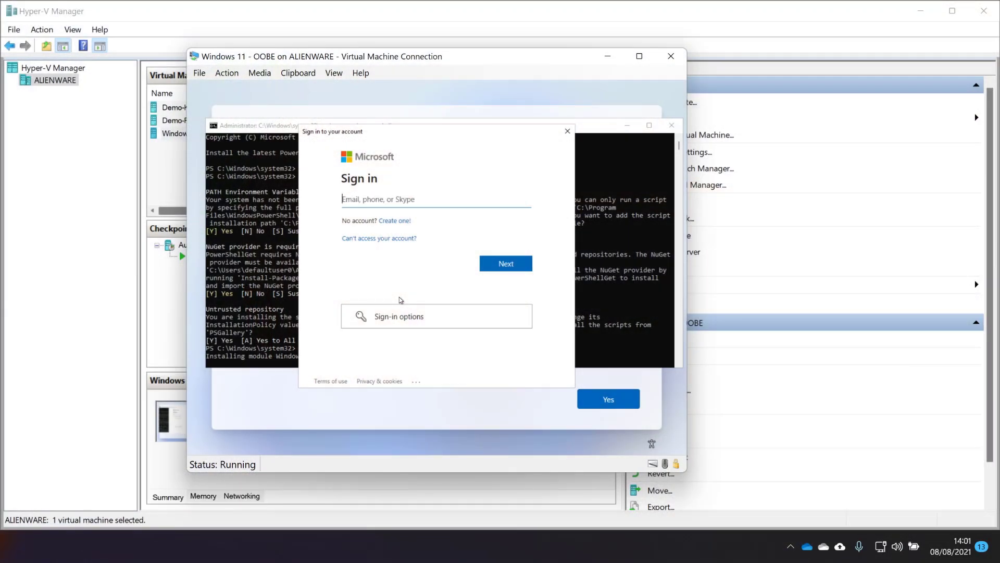
# Enter the admin account e-mail in the Microsoft sign-in window, correcting the domain typo
pyautogui.press('Return')
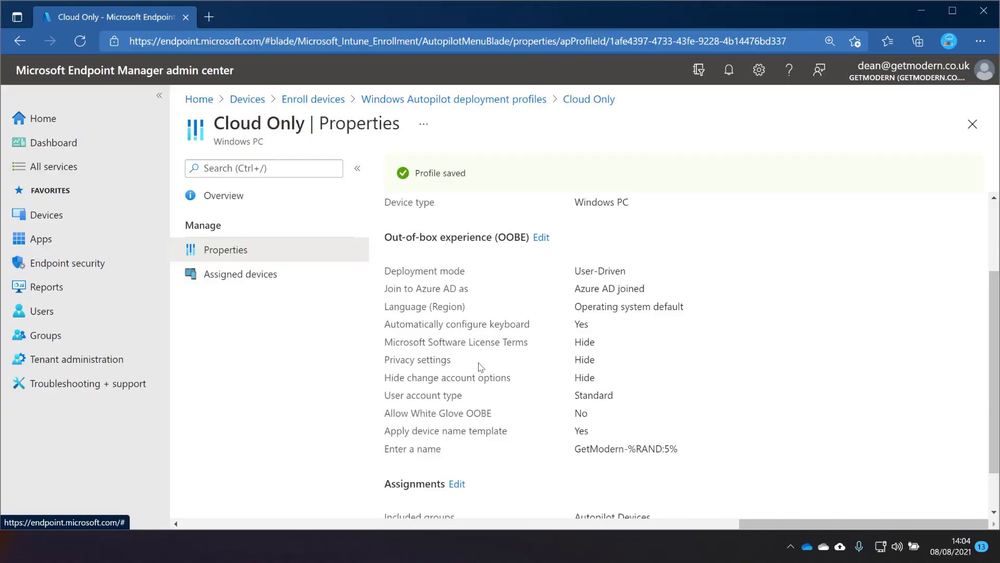
# Return from the Cloud Only profile properties to the Windows Autopilot deployment profiles list
pyautogui.click(480, 100)
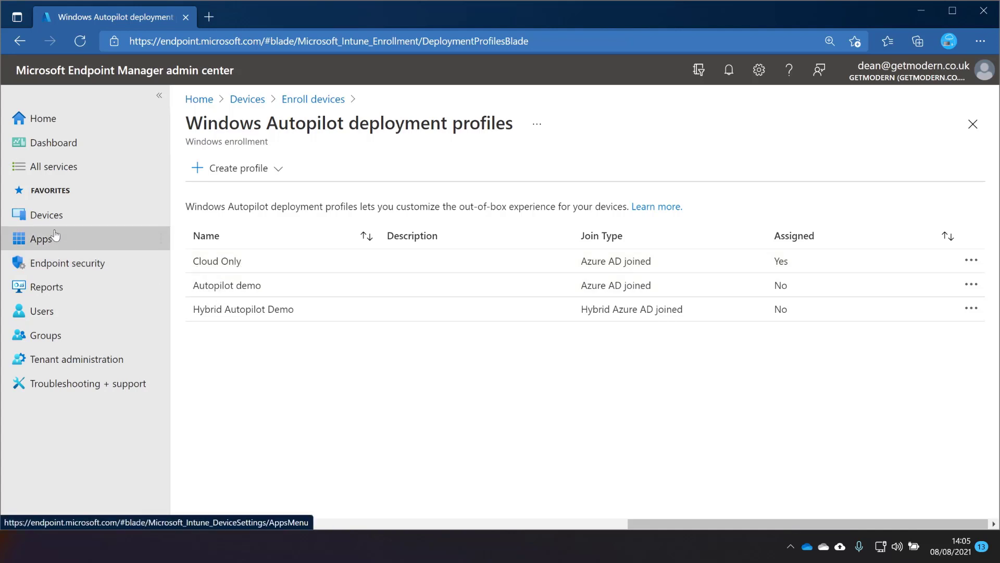
# Open the Windows Autopilot devices list, widen the Serial number column and refresh to show the VM
pyautogui.click(245, 103)
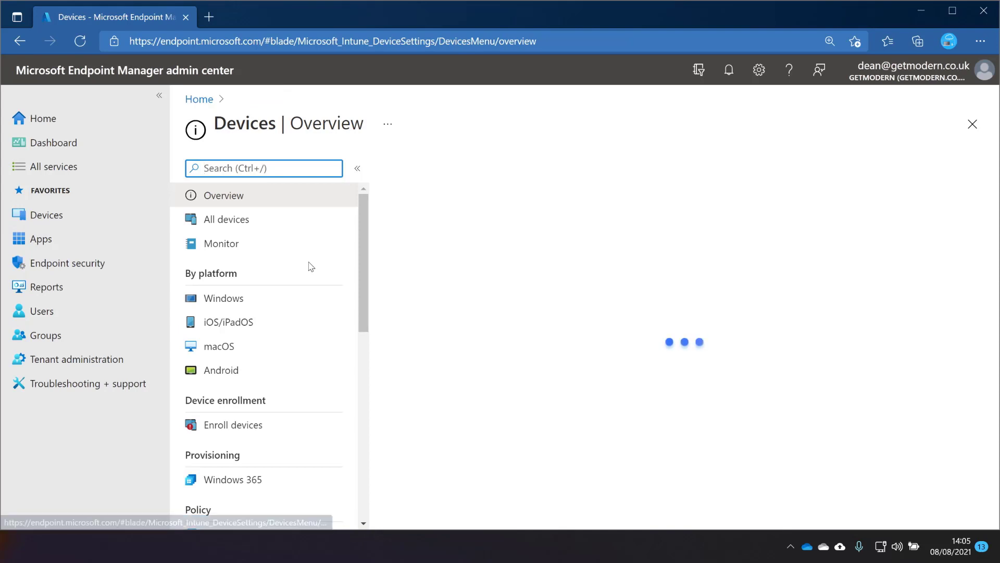
pyautogui.click(243, 423)
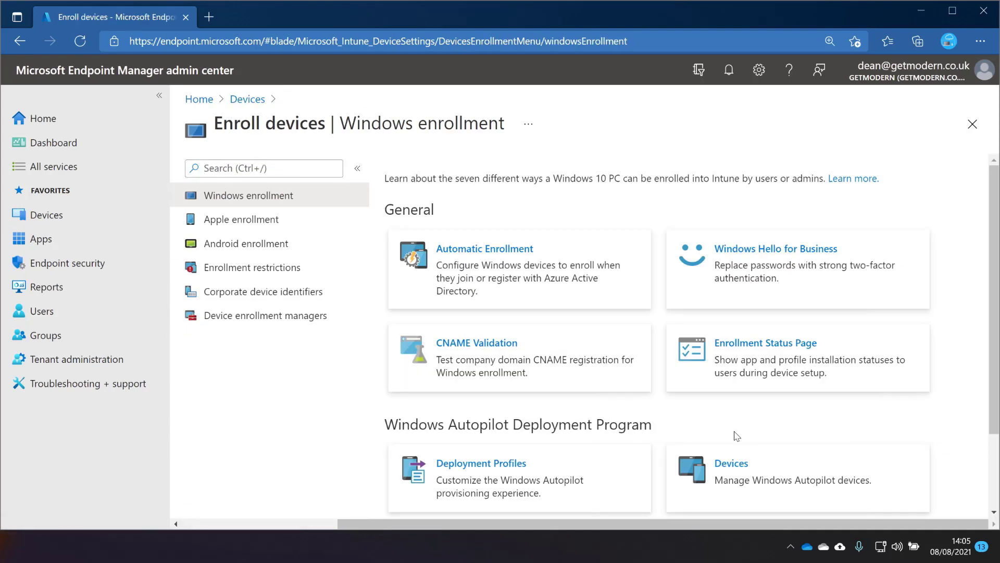
pyautogui.click(732, 463)
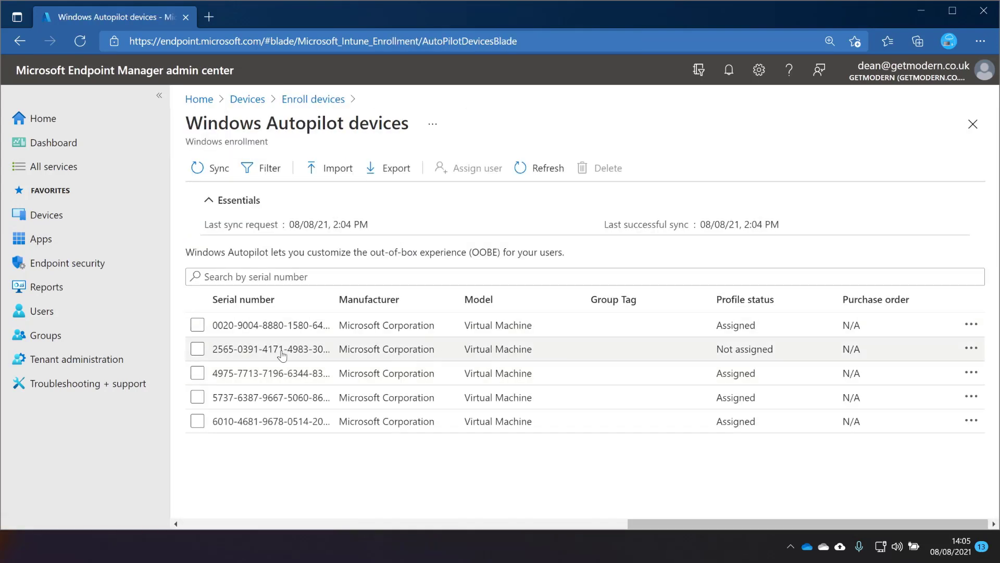
pyautogui.moveTo(346, 296); pyautogui.dragTo(380, 295)
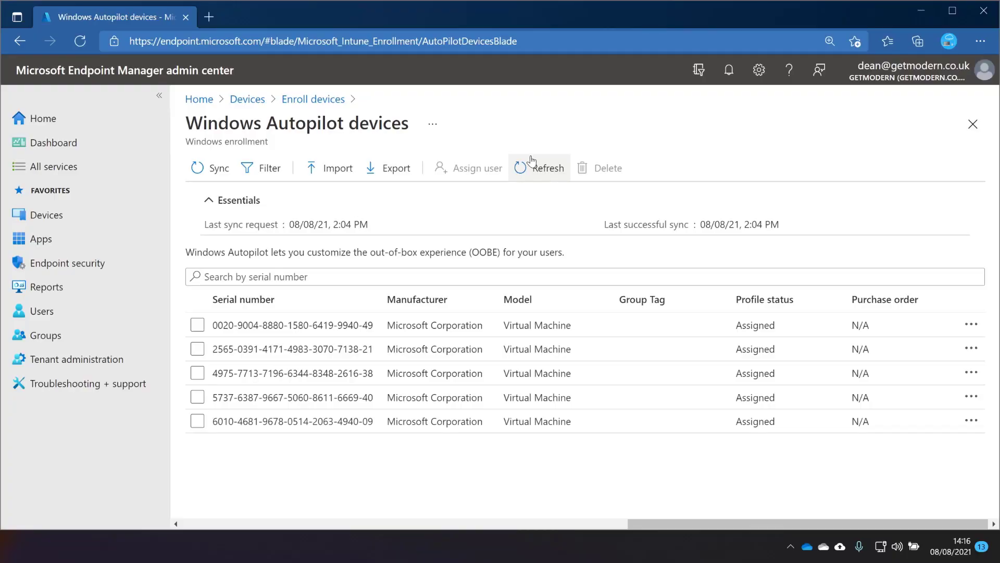
pyautogui.click(524, 168)
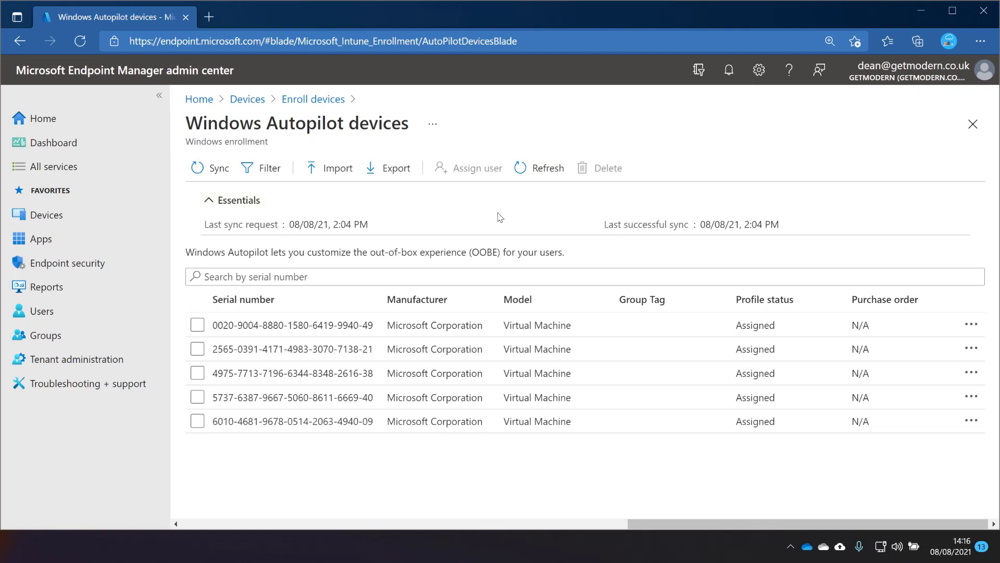
pyautogui.hotkey('alt', 'Tab')
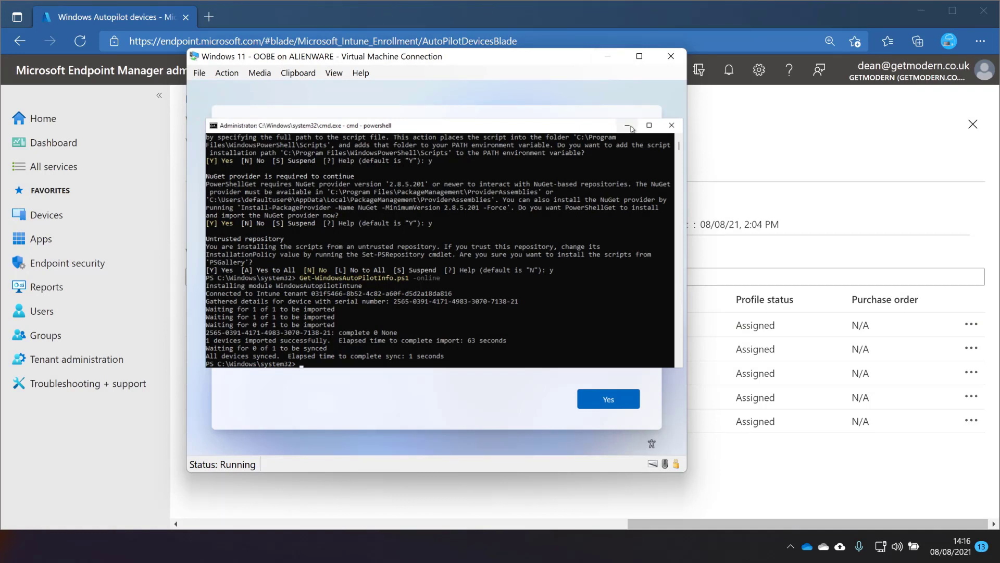
# Reboot the VM immediately with shutdown -r -t 0
pyautogui.write('shutdown -r -t')
pyautogui.press('Return')
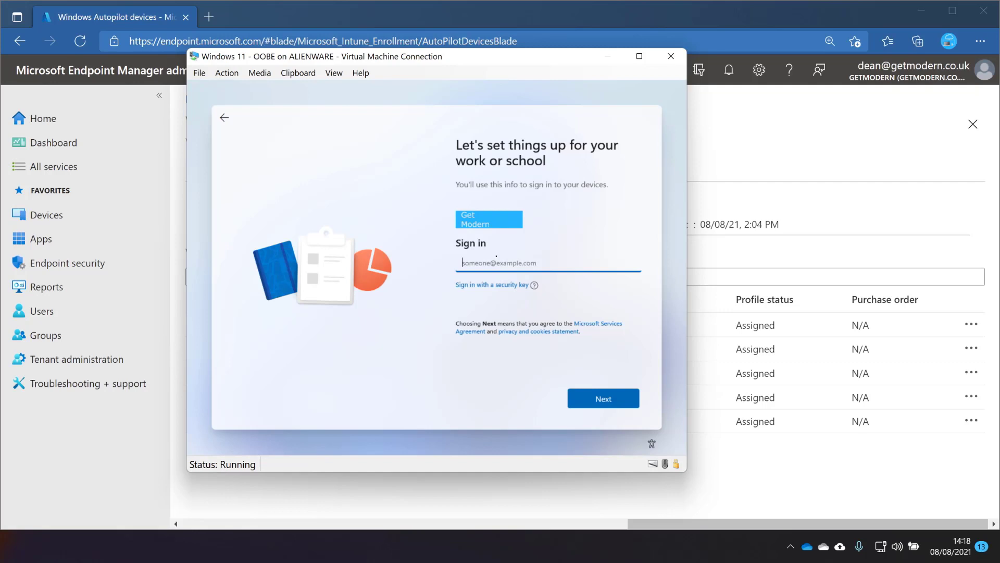
# Sign in on the OOBE work or school page with the user's work e-mail and password
pyautogui.press('Return')
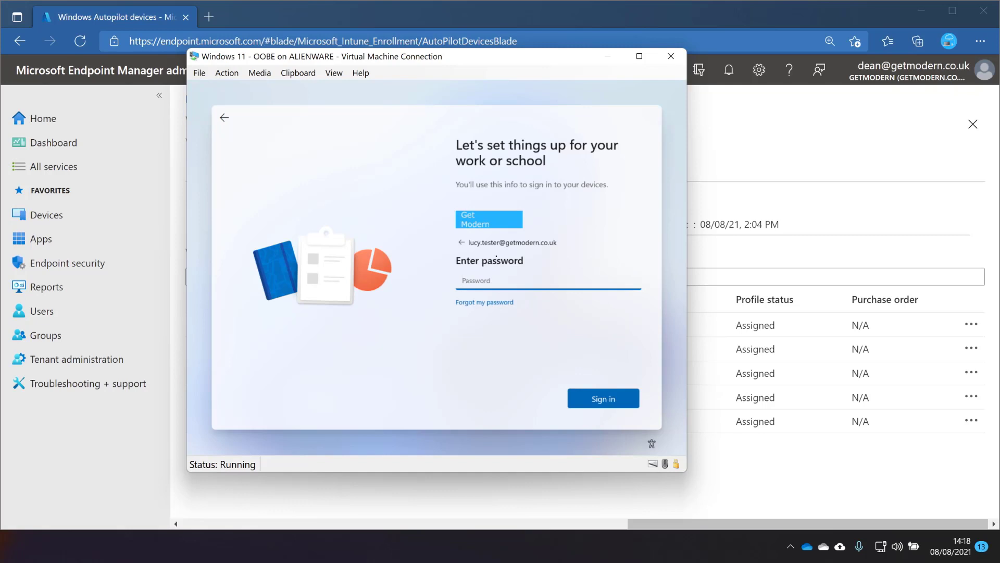
pyautogui.write('********')
pyautogui.press('Return')
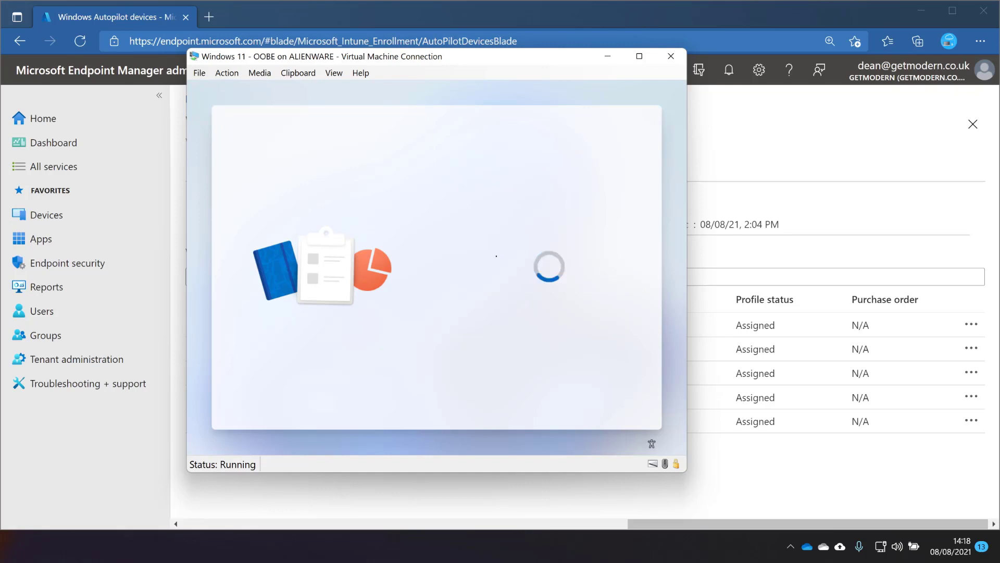
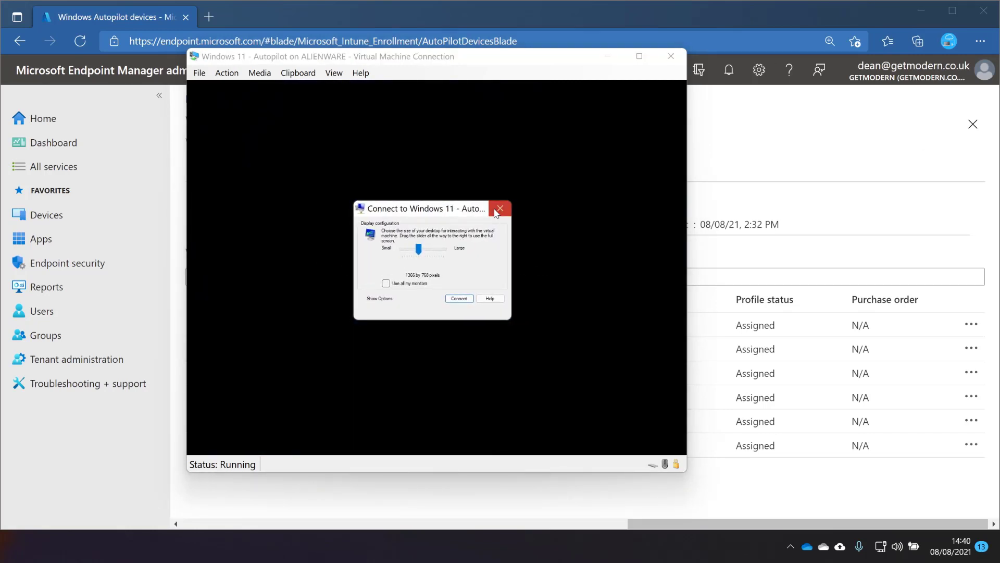
# Dismiss the VM display-size prompt and accept setting up Windows Hello
pyautogui.click(497, 210)
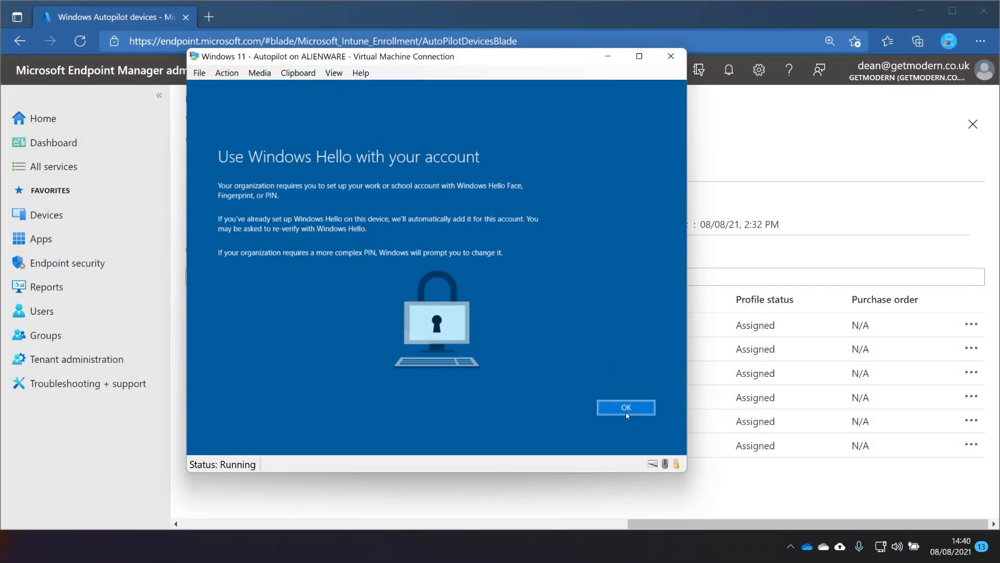
pyautogui.click(627, 409)
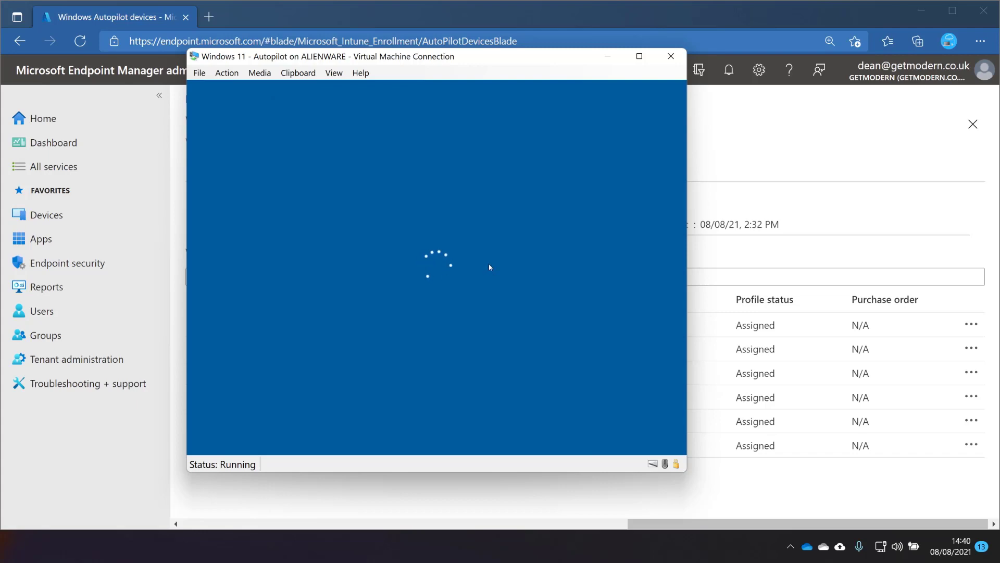
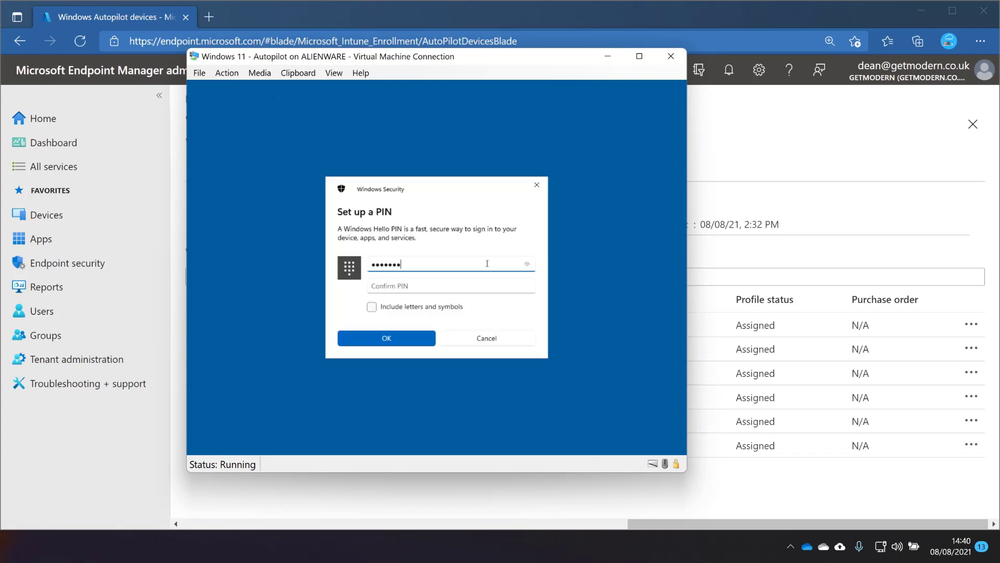
# Enter a four-digit PIN in the Set up a PIN dialog and confirm it
pyautogui.press('Return')
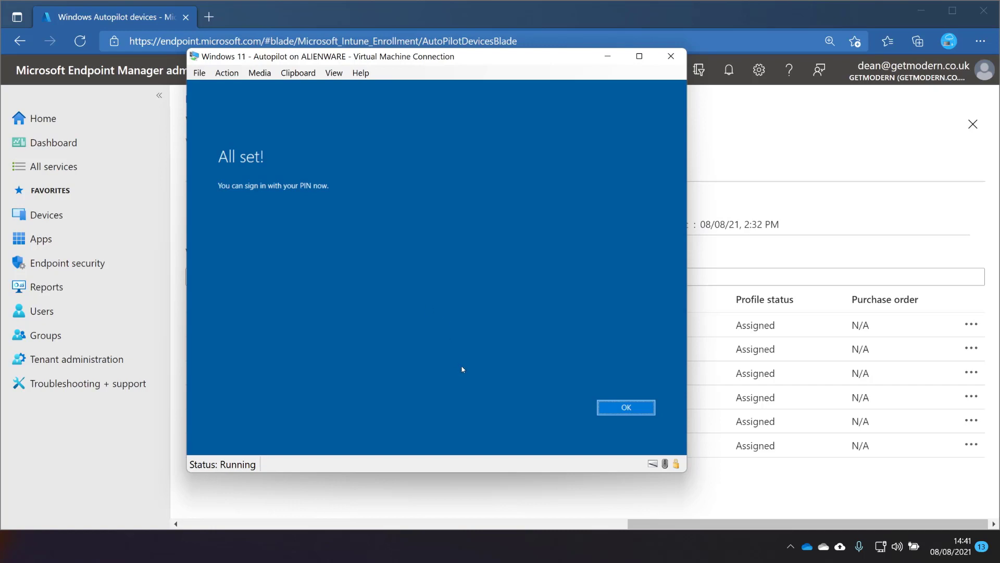
# Acknowledge 'All set!', reach the desktop, check the Start menu and reveal the hidden tray icons
pyautogui.click(626, 406)
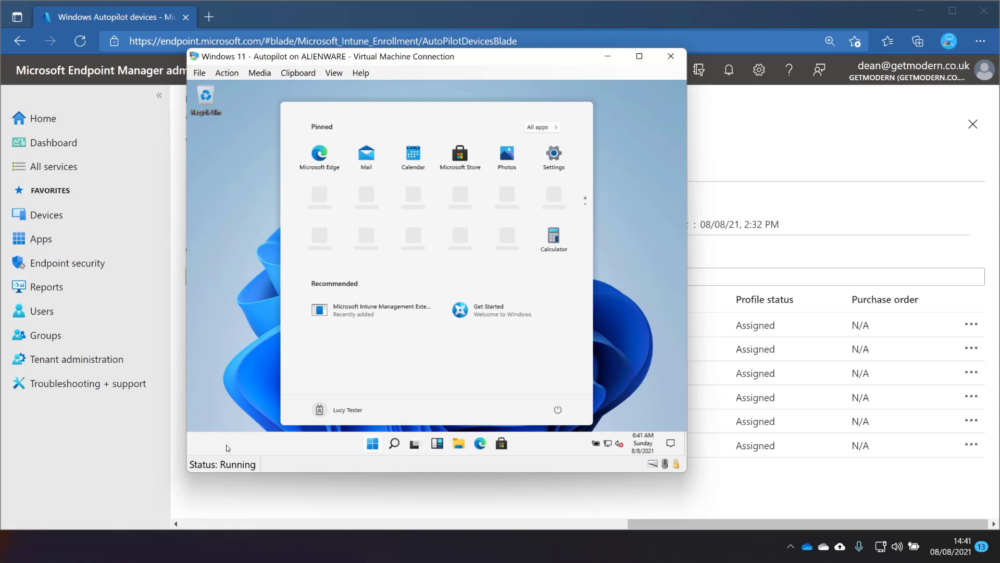
pyautogui.click(372, 443)
pyautogui.click(372, 444)
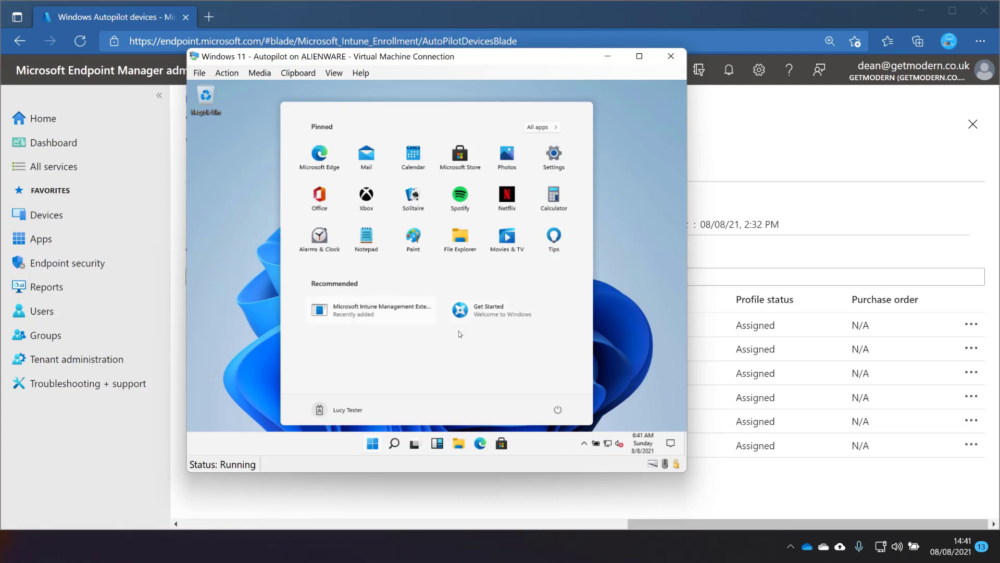
pyautogui.click(584, 445)
# Run winver from Start to show About Windows: Windows 11 Enterprise, OS Build 22000.1
pyautogui.click(376, 447)
pyautogui.click(375, 447)
pyautogui.write('winve')
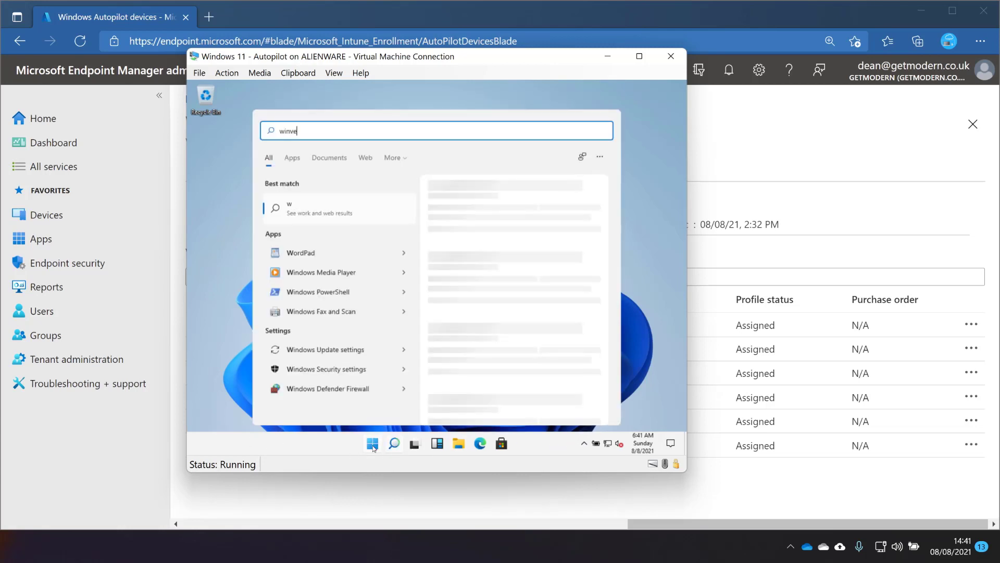
pyautogui.write('r')
pyautogui.press('Return')
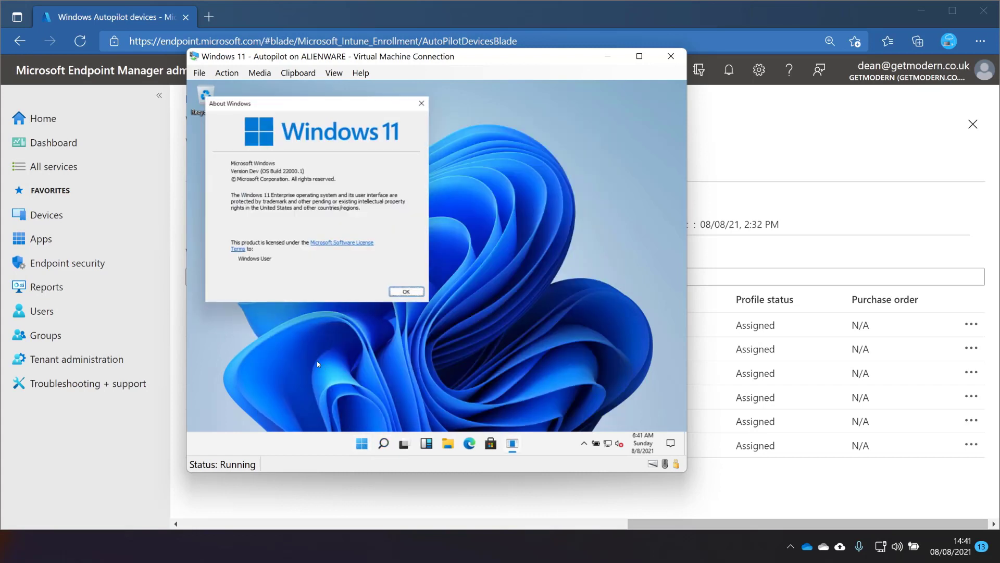
pyautogui.click(318, 363)
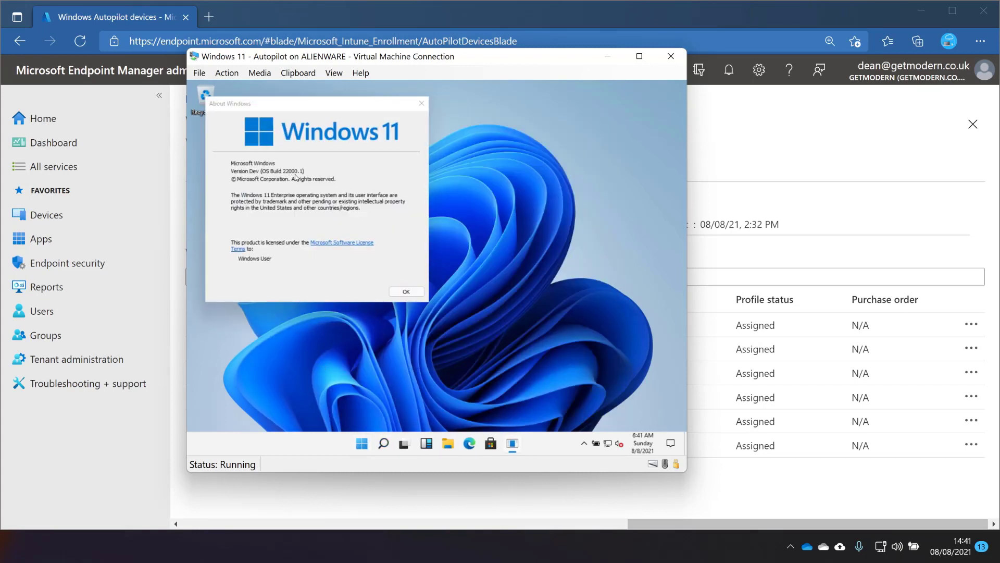
pyautogui.click(300, 178)
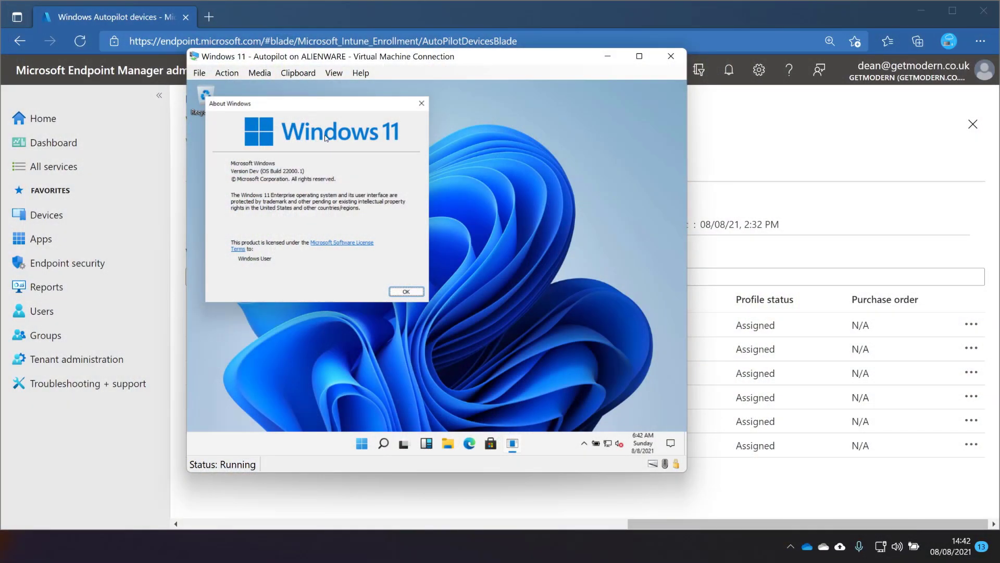
# Close About Windows and launch Task Manager from the Start button's context menu
pyautogui.click(406, 291)
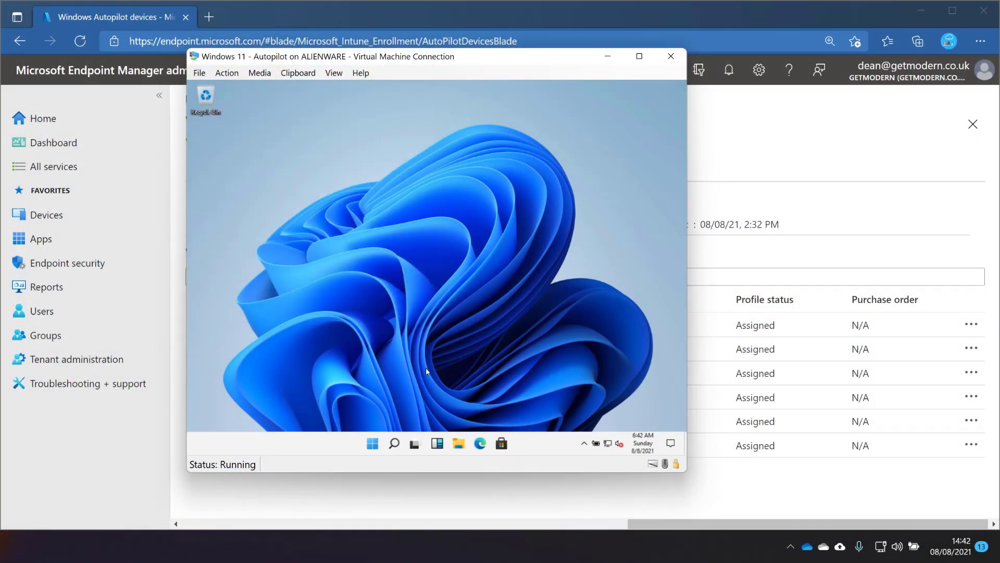
pyautogui.click(374, 444)
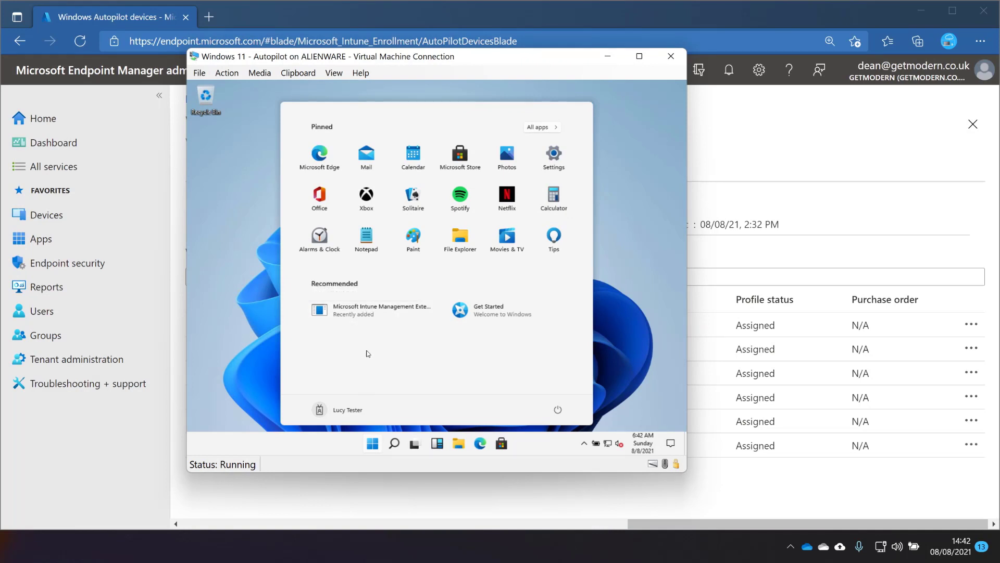
pyautogui.rightClick(533, 449)
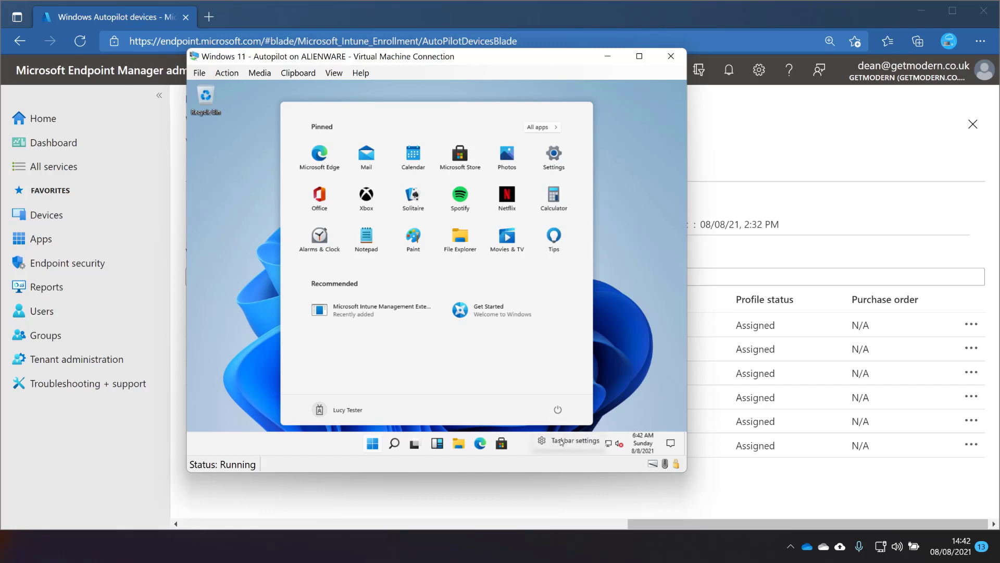
pyautogui.click(534, 444)
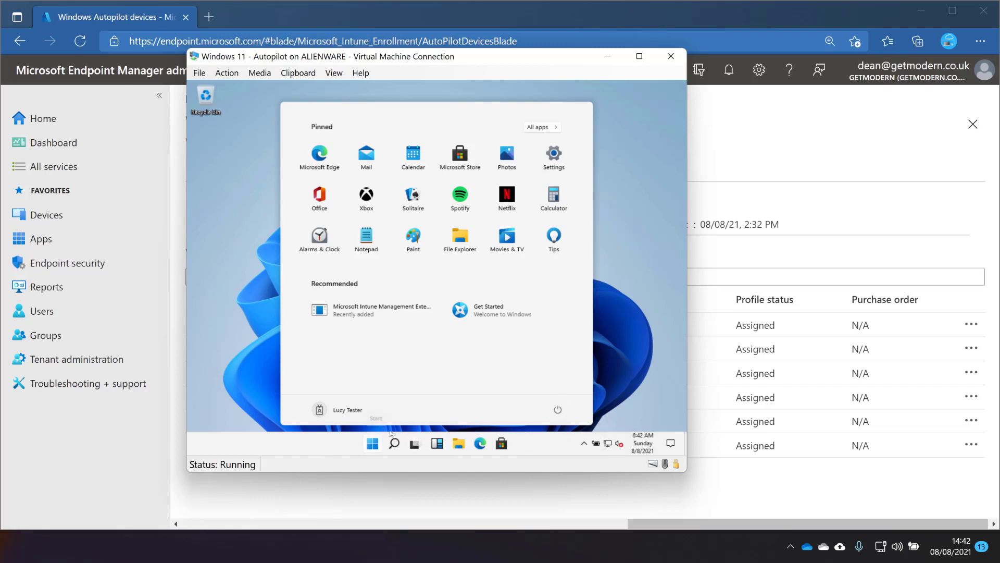
pyautogui.rightClick(381, 446)
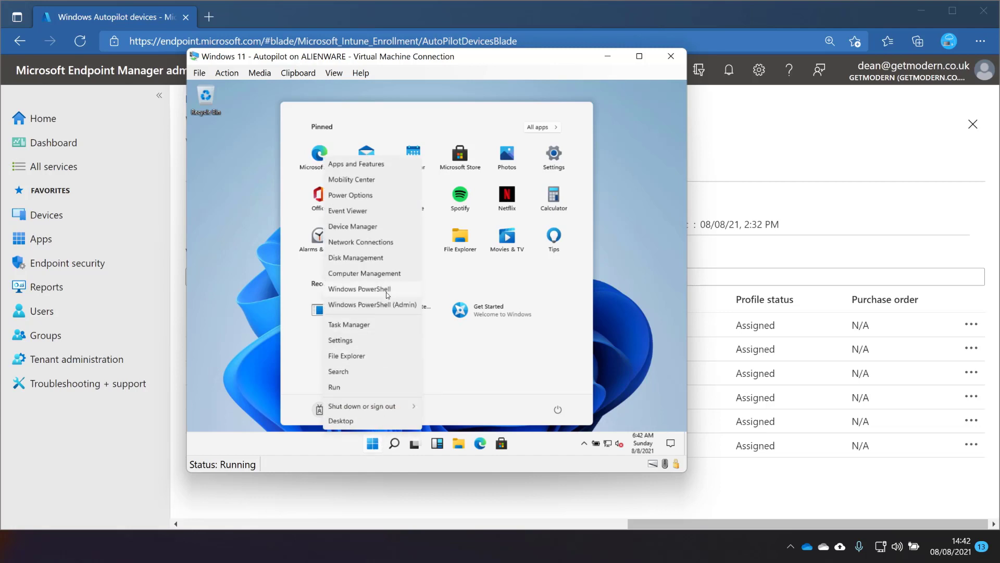
pyautogui.click(376, 328)
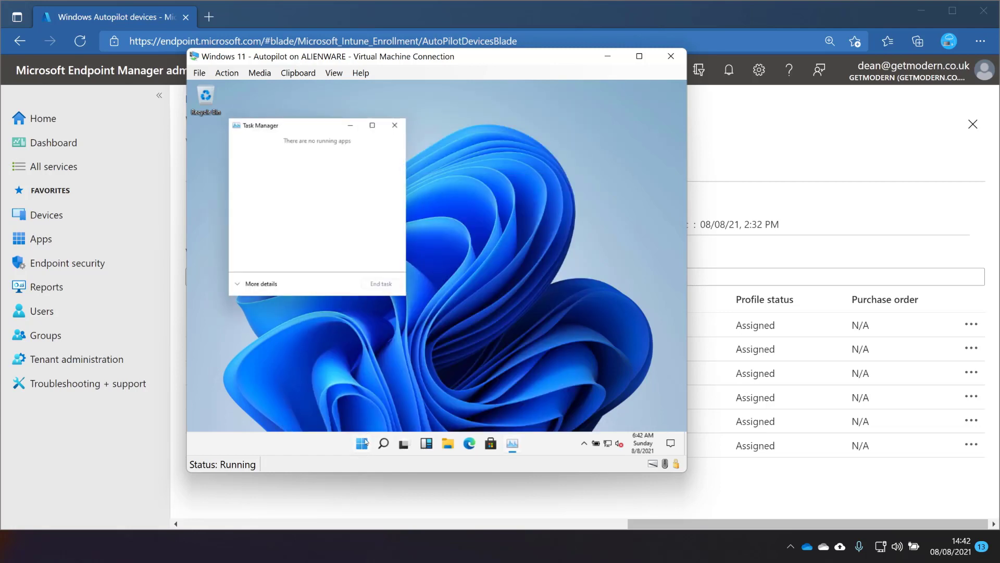
# Show Ethernet throughput on the Performance tab in Task Manager's detailed view, then reposition the window
pyautogui.click(243, 285)
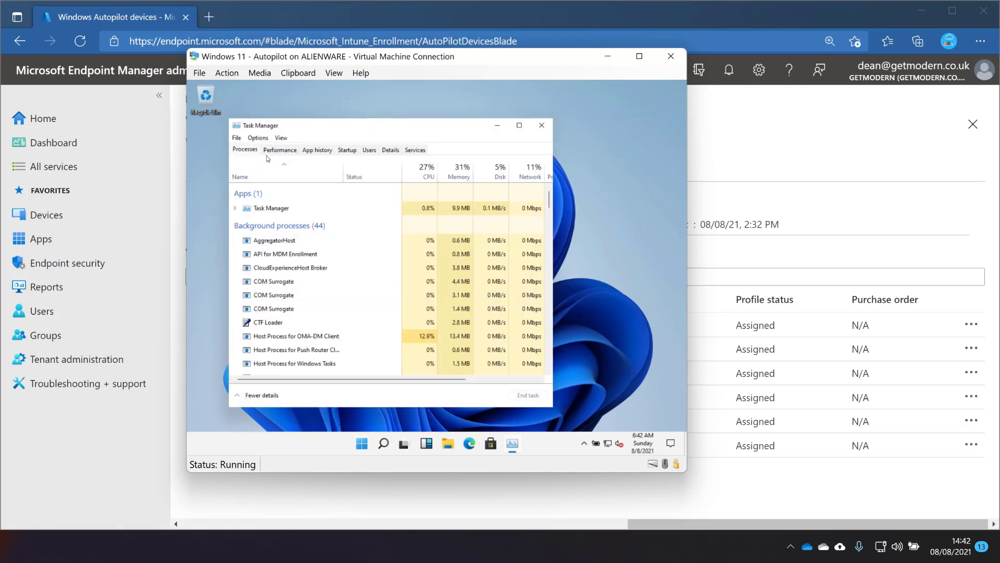
pyautogui.click(282, 151)
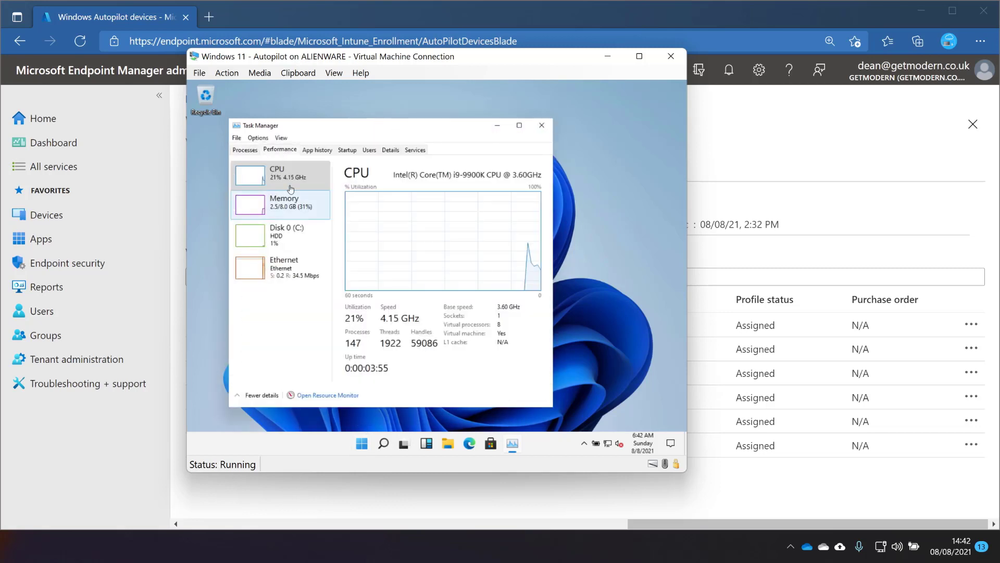
pyautogui.click(296, 284)
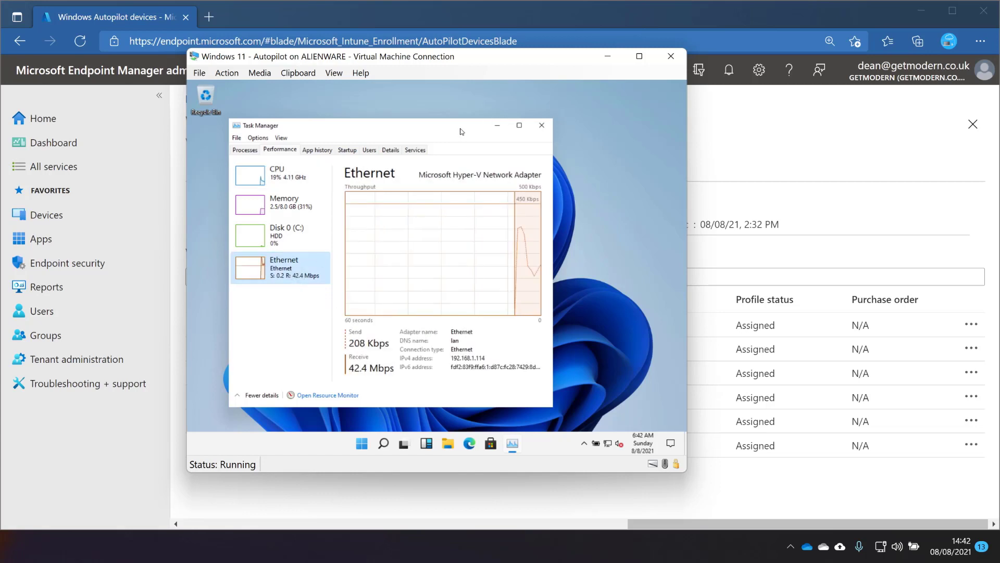
pyautogui.moveTo(460, 131); pyautogui.dragTo(504, 114)
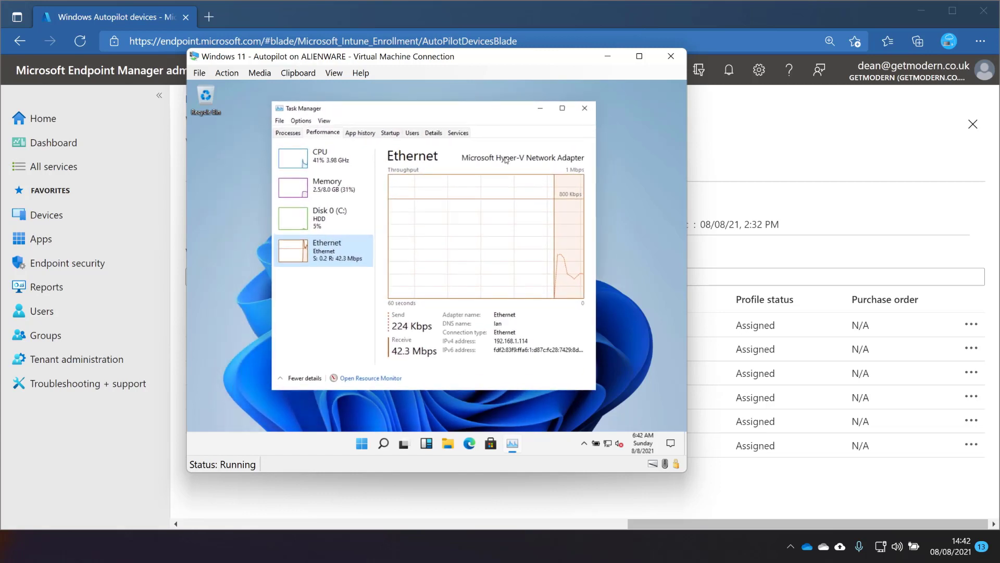